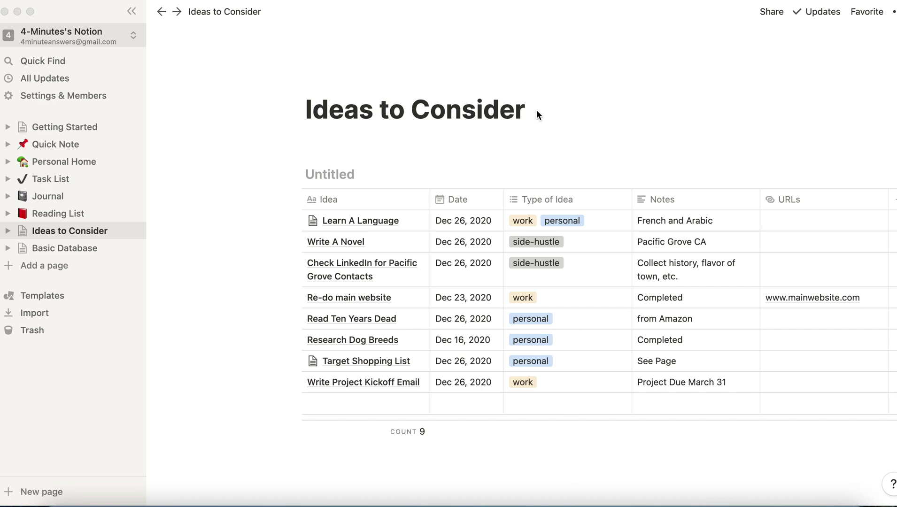
# Add a default cover to the Ideas to Consider page and browse the cover gallery
pyautogui.click(344, 117)
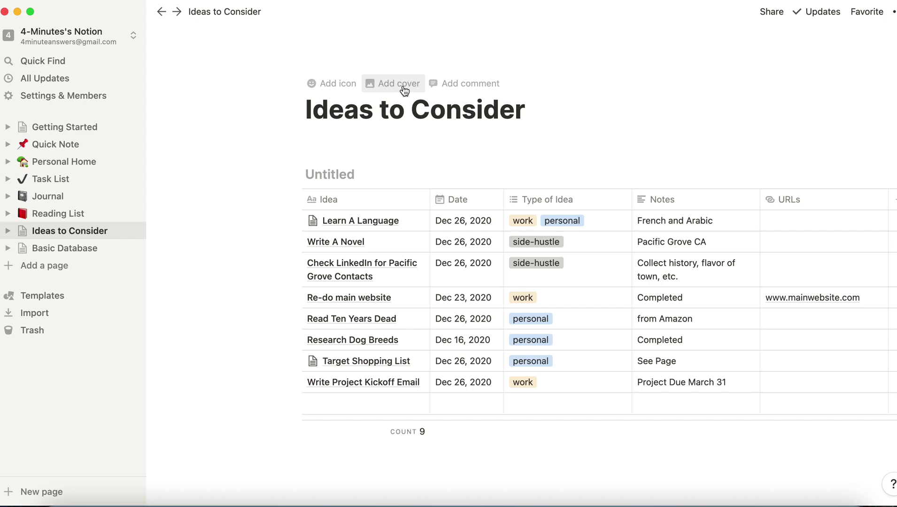
pyautogui.click(399, 84)
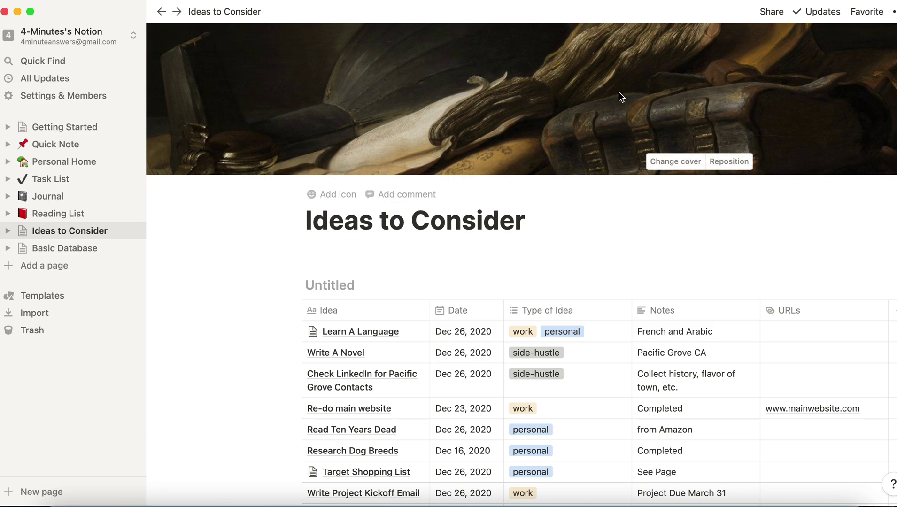
pyautogui.click(679, 161)
pyautogui.scroll(-15, 644, 312)
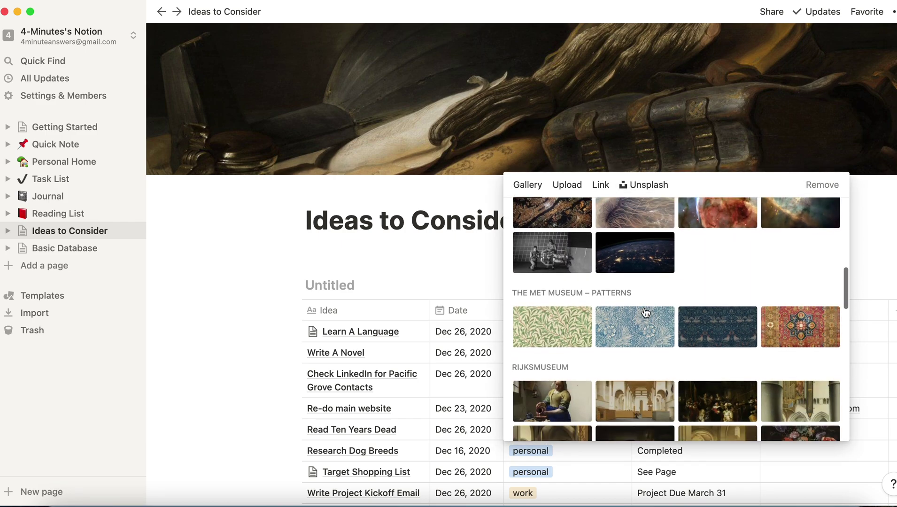
pyautogui.scroll(-2, 645, 313)
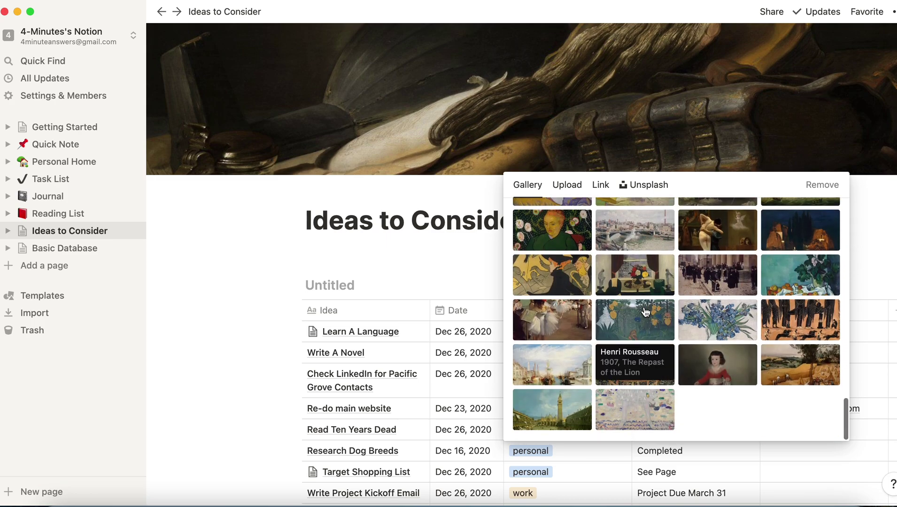
pyautogui.scroll(10, 646, 313)
pyautogui.scroll(5, 645, 312)
# Look through Unsplash and Upload, then choose the NASA Archive Earth photo from the Gallery
pyautogui.click(650, 184)
pyautogui.scroll(-10, 659, 380)
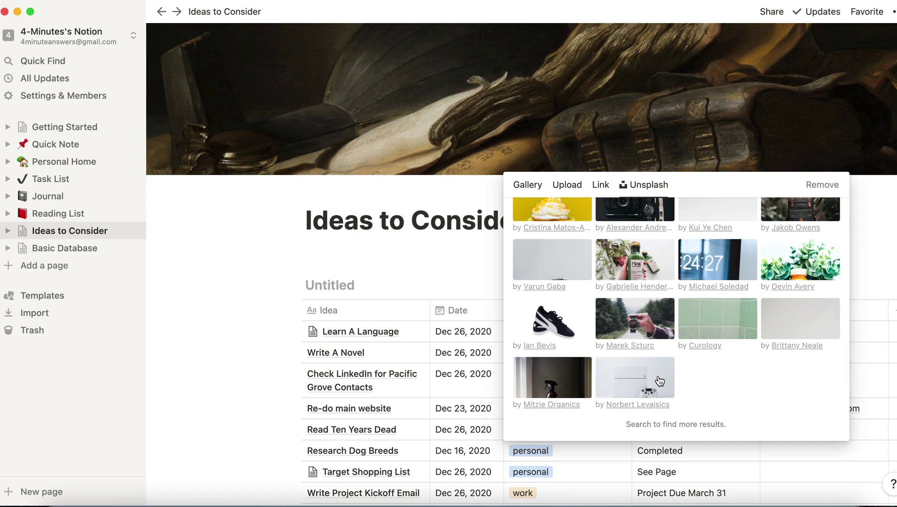
pyautogui.scroll(10, 659, 380)
pyautogui.click(570, 187)
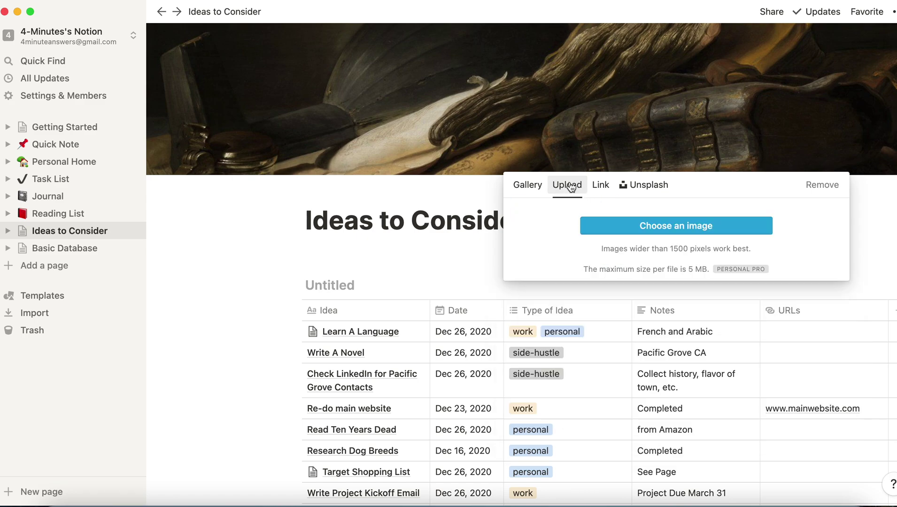
pyautogui.click(527, 189)
pyautogui.scroll(-3, 645, 375)
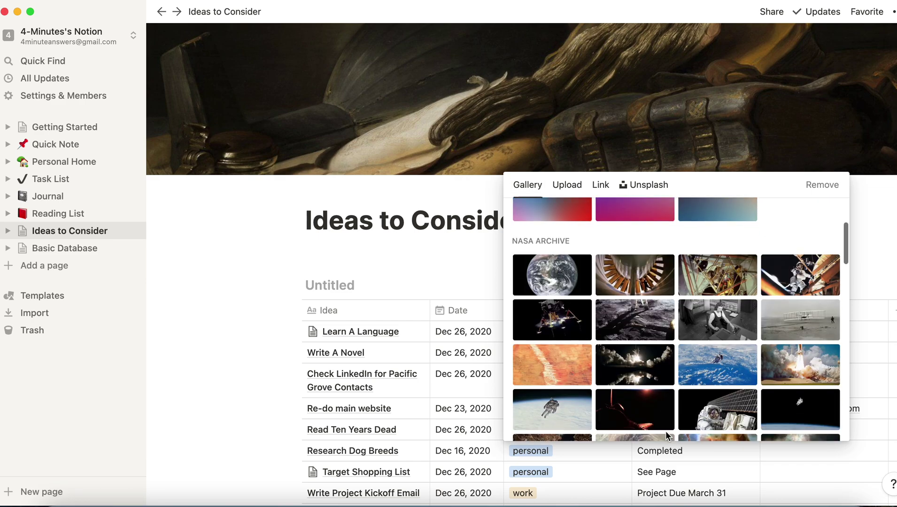
pyautogui.click(555, 279)
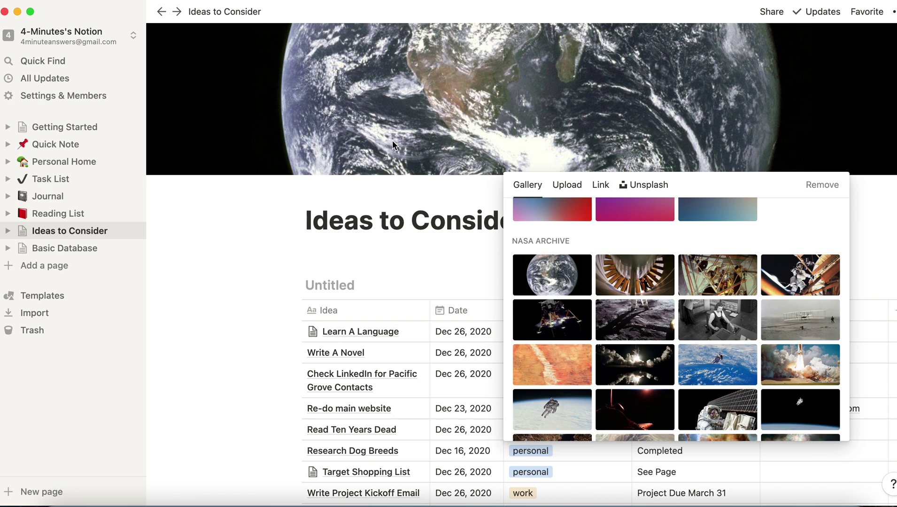
# Drag the Earth cover lower so the globe's upper curve fills the banner, and save the position
pyautogui.click(389, 139)
pyautogui.click(732, 162)
pyautogui.moveTo(615, 131); pyautogui.dragTo(599, 146)
pyautogui.moveTo(628, 96); pyautogui.dragTo(627, 118)
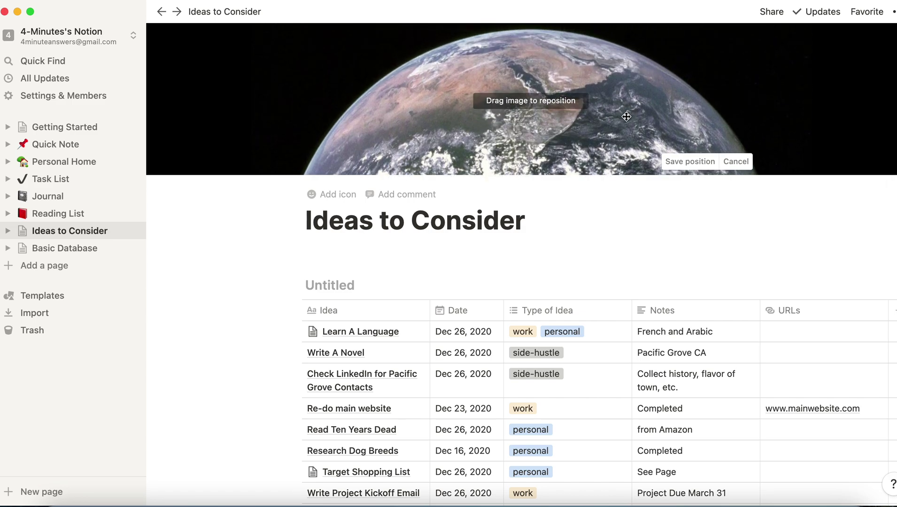
pyautogui.click(688, 162)
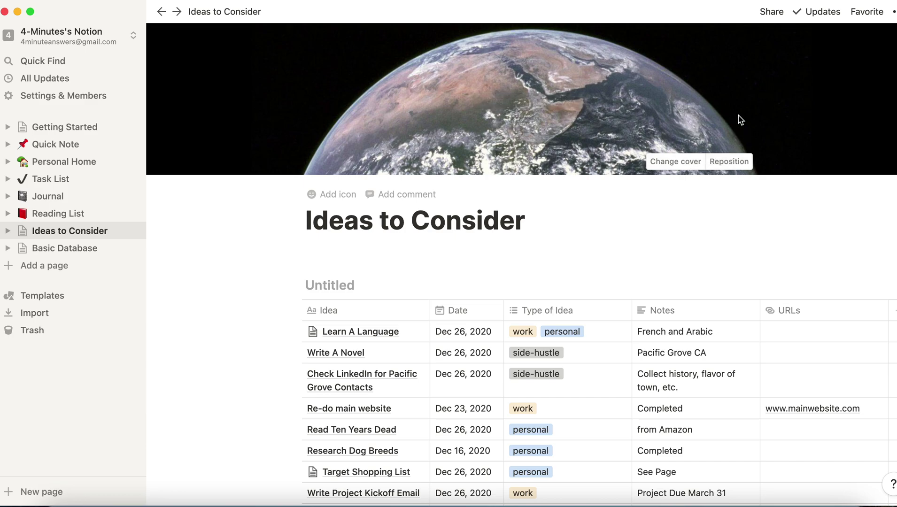
# Reopen the cover choices and close them without changing the cover
pyautogui.click(676, 161)
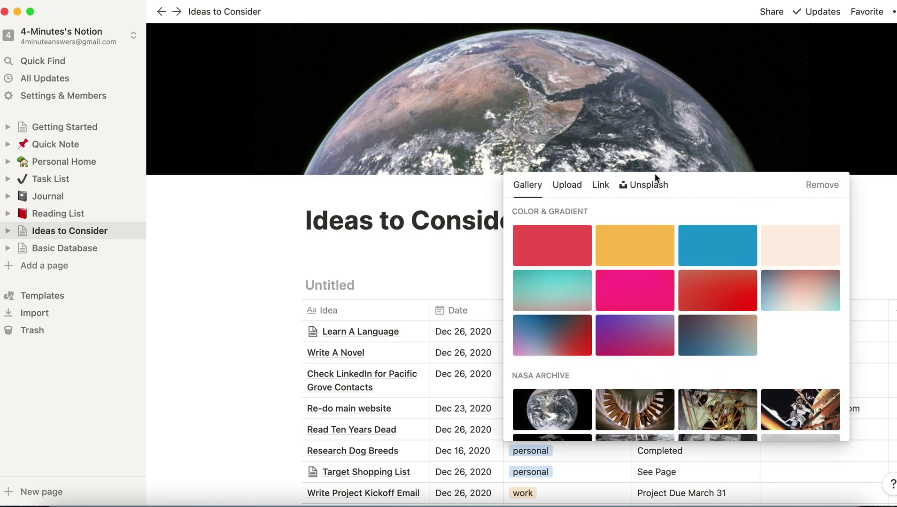
pyautogui.click(311, 116)
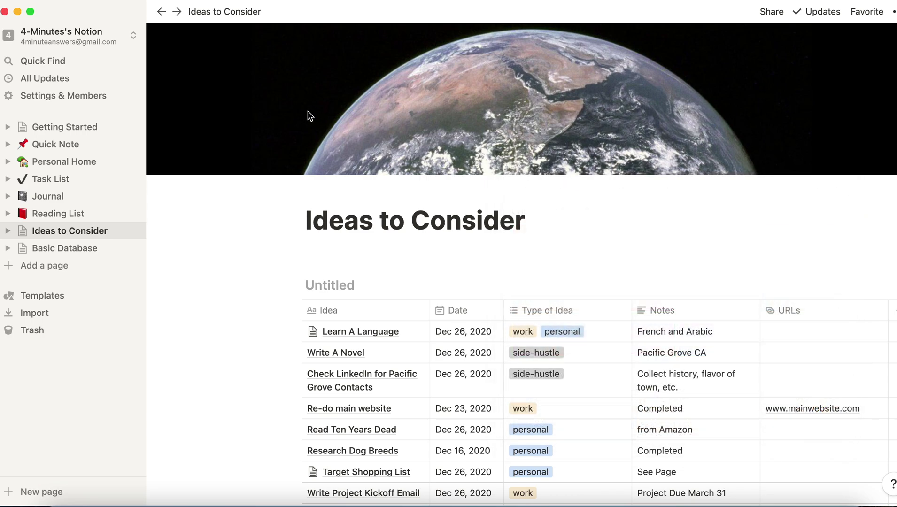
pyautogui.moveTo(334, 200)
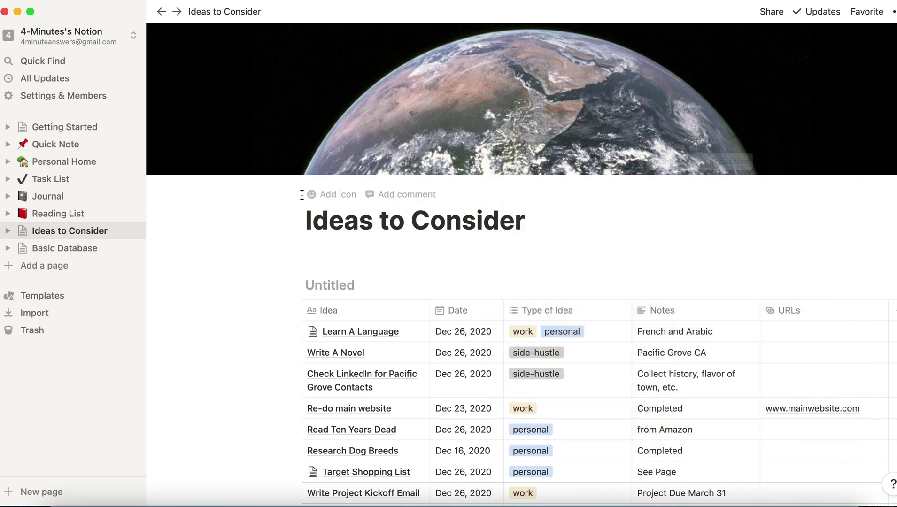
# Add a page icon by searching emojis for 'light' and picking the light bulb
pyautogui.click(338, 197)
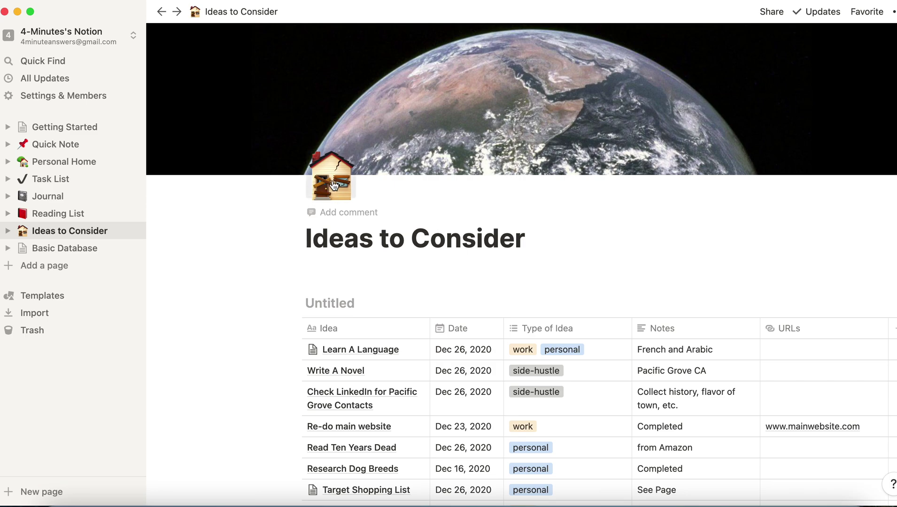
pyautogui.click(334, 185)
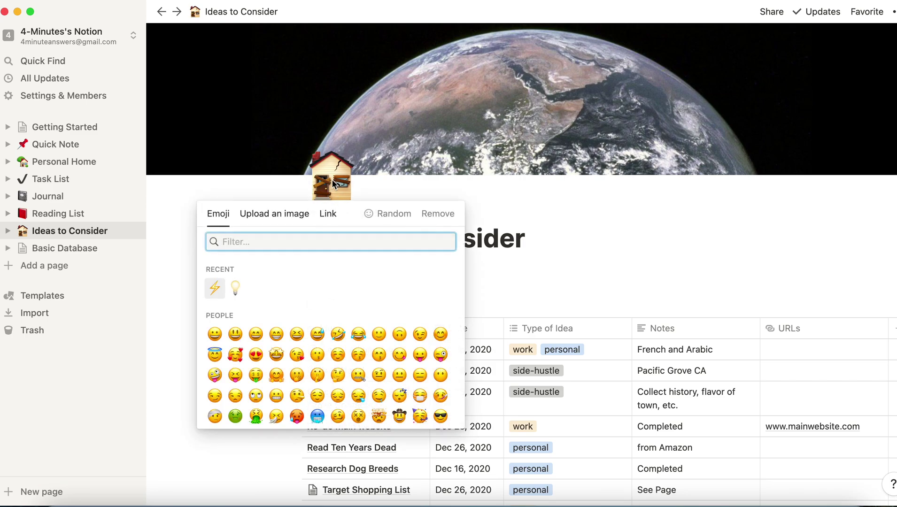
pyautogui.write('light')
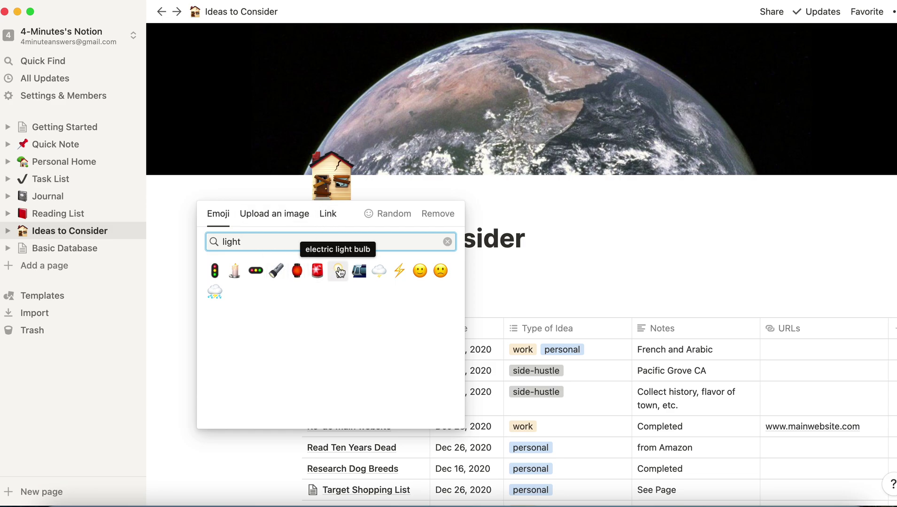
pyautogui.click(338, 271)
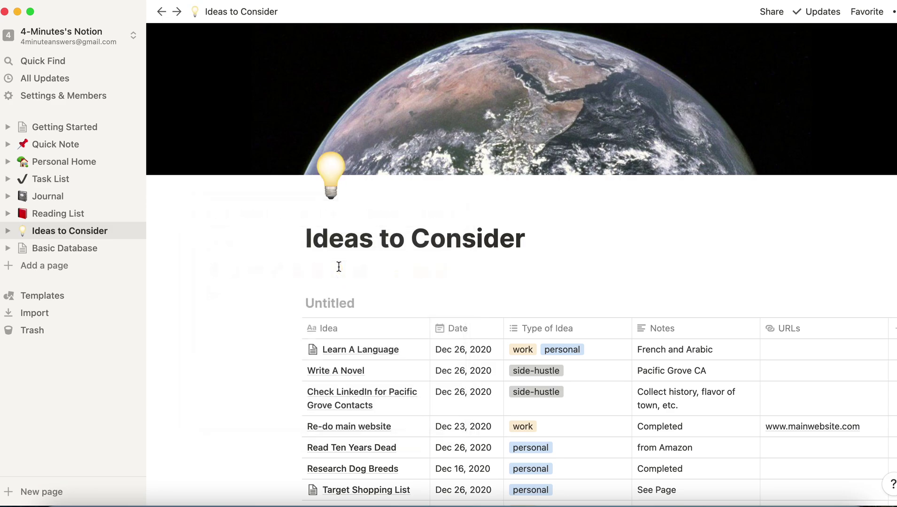
# Replace the light bulb icon with the lightning bolt emoji
pyautogui.click(336, 174)
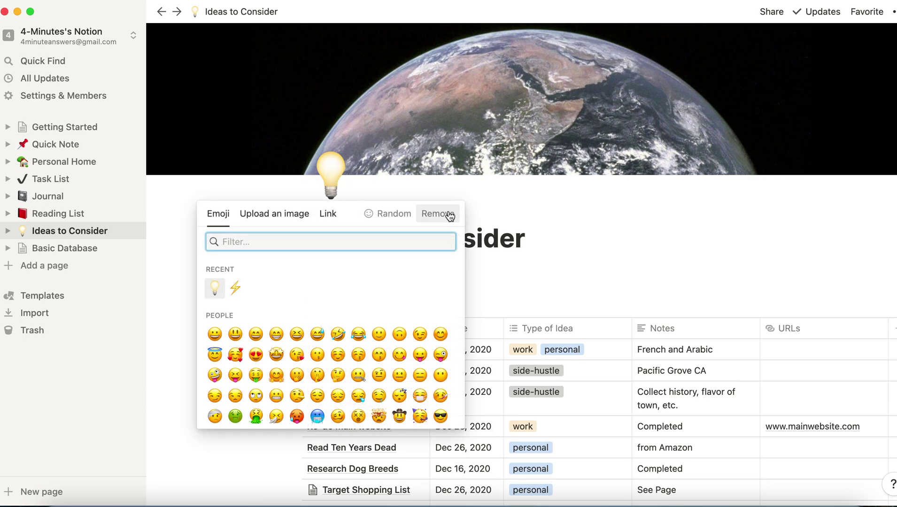
pyautogui.click(236, 288)
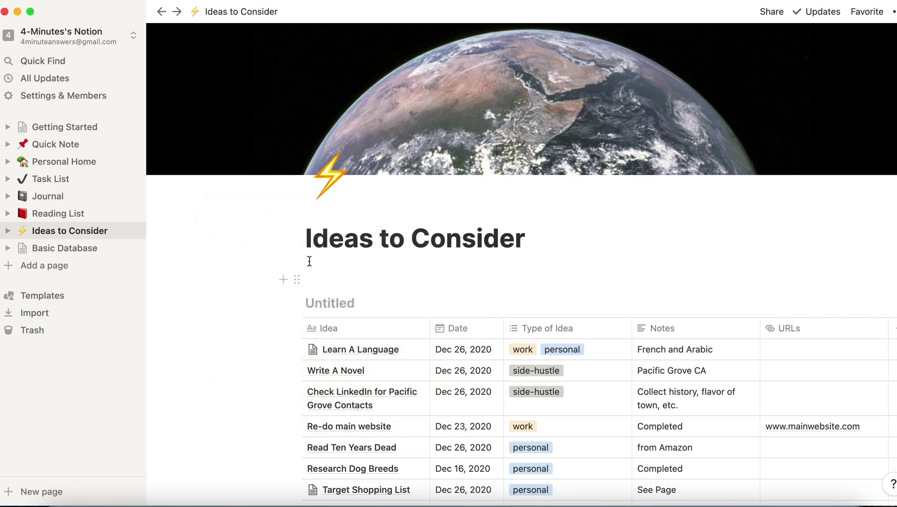
pyautogui.scroll(-5, 253, 371)
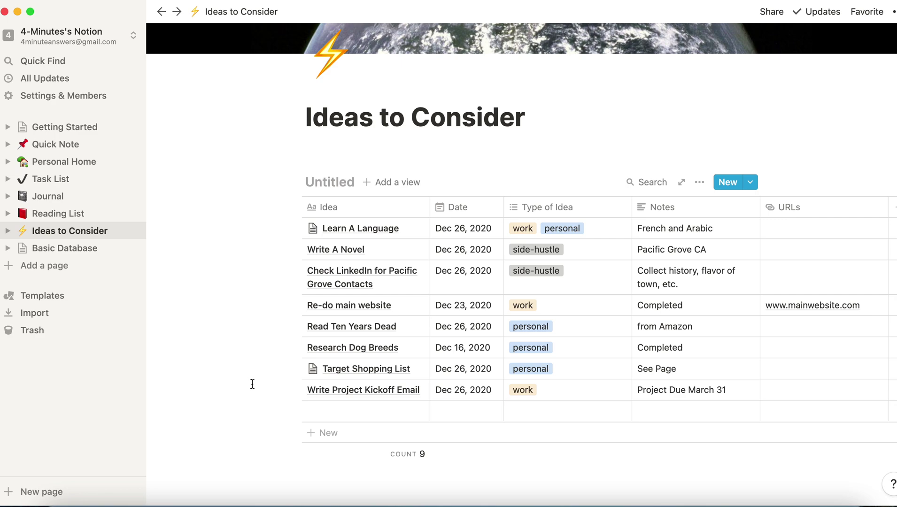
pyautogui.scroll(5, 252, 384)
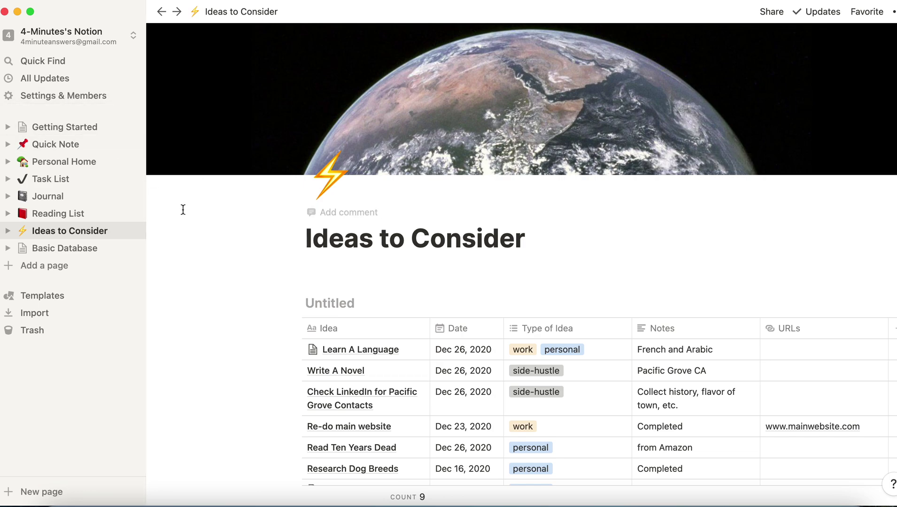
# Turn on Dark mode in Settings & Members and close the settings modal
pyautogui.click(84, 101)
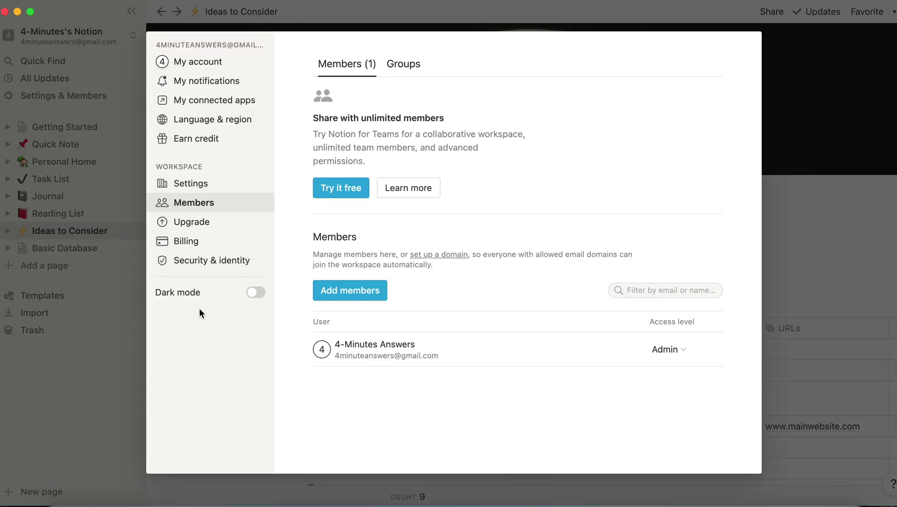
pyautogui.click(255, 295)
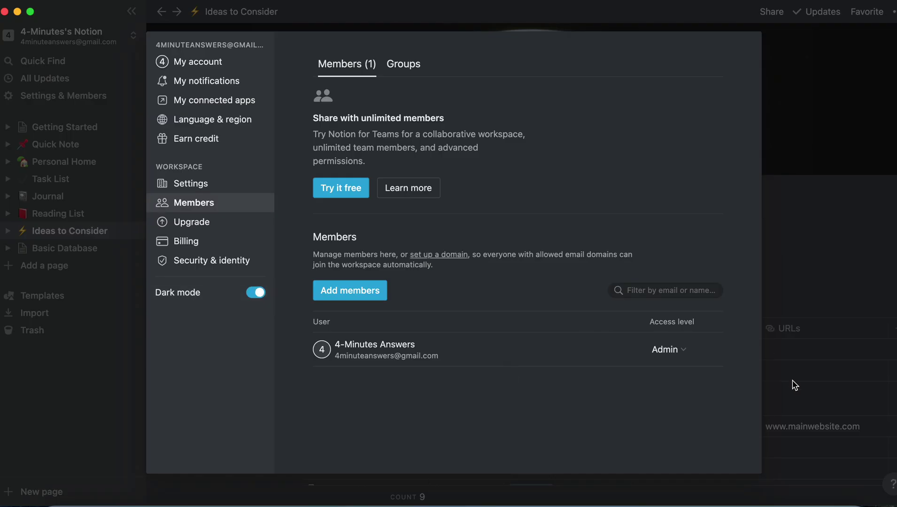
pyautogui.click(813, 399)
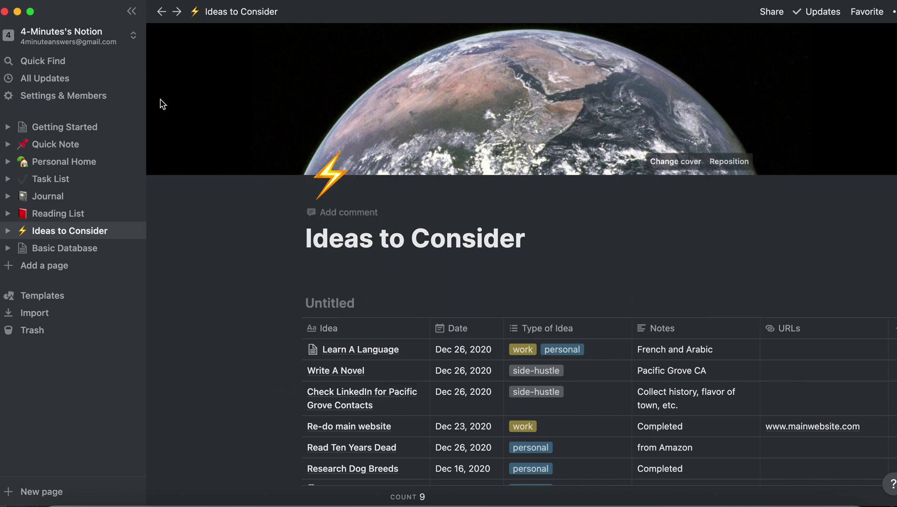
# Switch off Dark mode in Settings & Members and close the settings modal
pyautogui.click(82, 97)
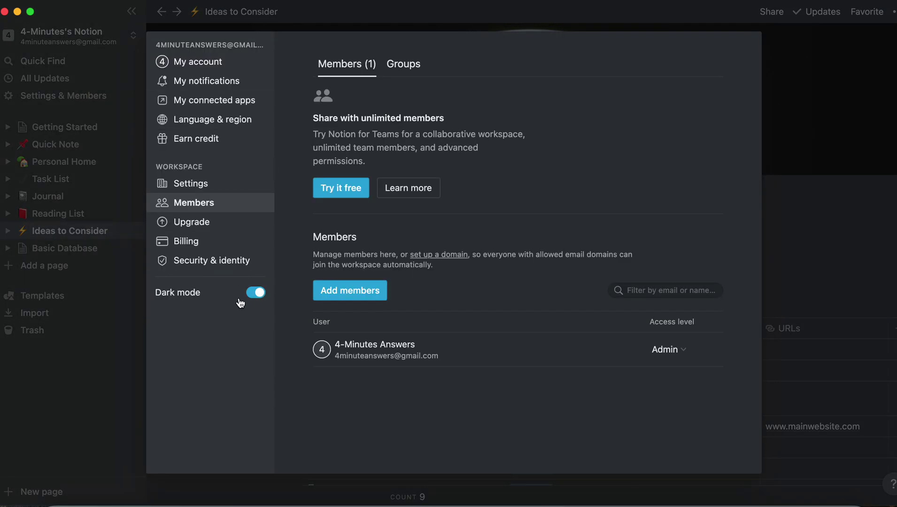
pyautogui.click(262, 293)
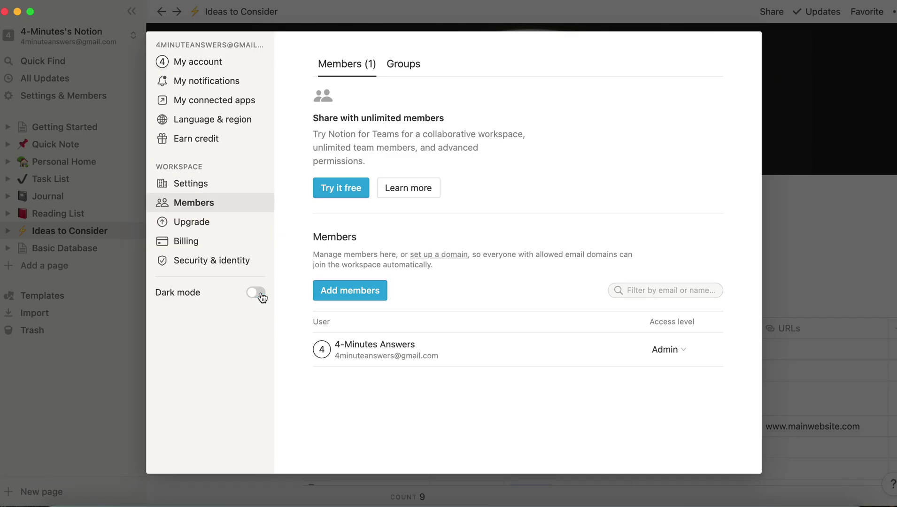
pyautogui.click(853, 165)
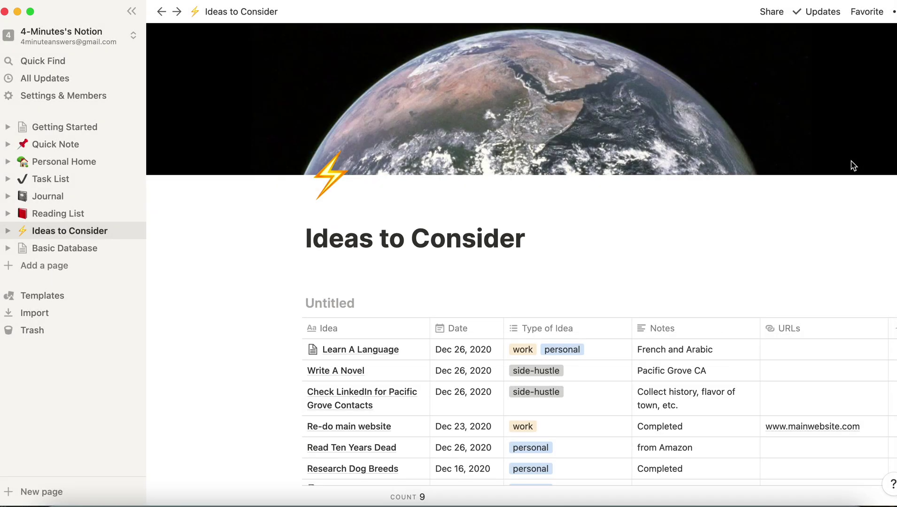